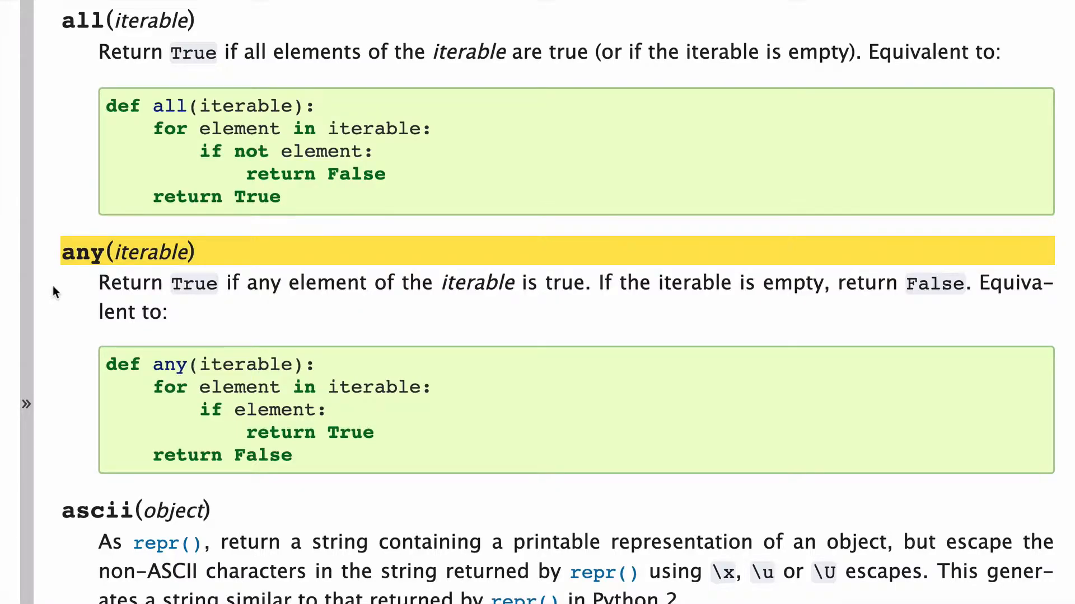
- Highlight the any(iterable) and all(iterable) headings and the empty-iterable-returns-False note in the docs
drag(61, 252, 195, 252)
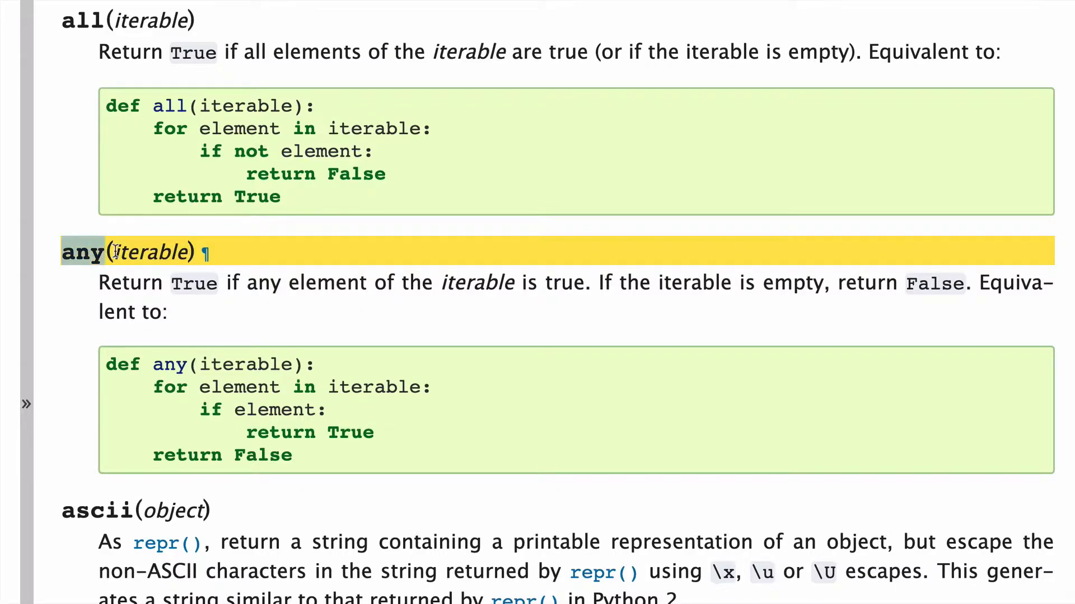
drag(99, 283, 353, 283)
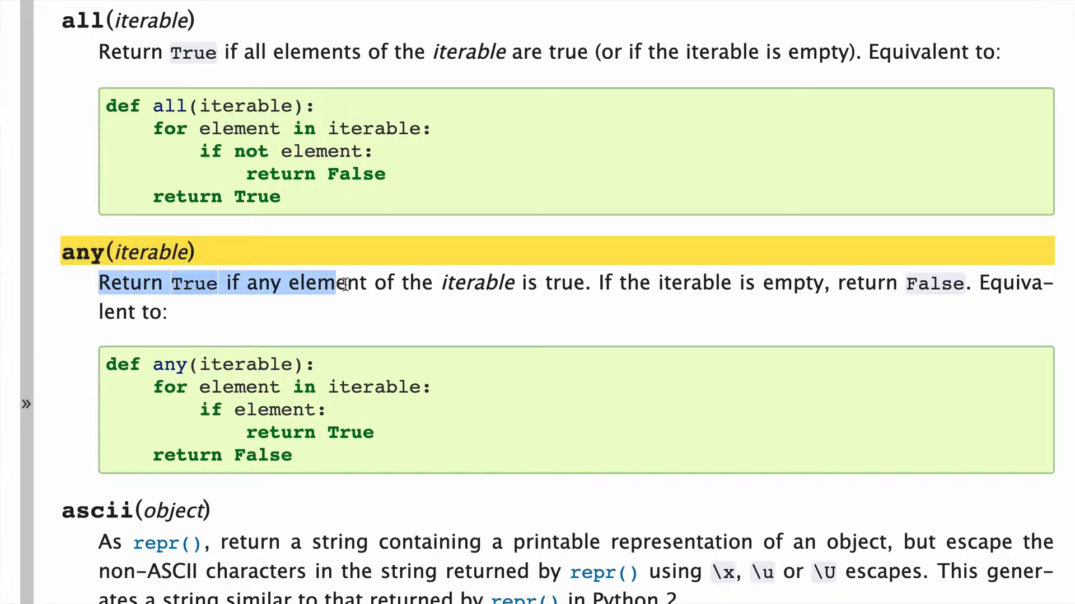
drag(353, 283, 587, 288)
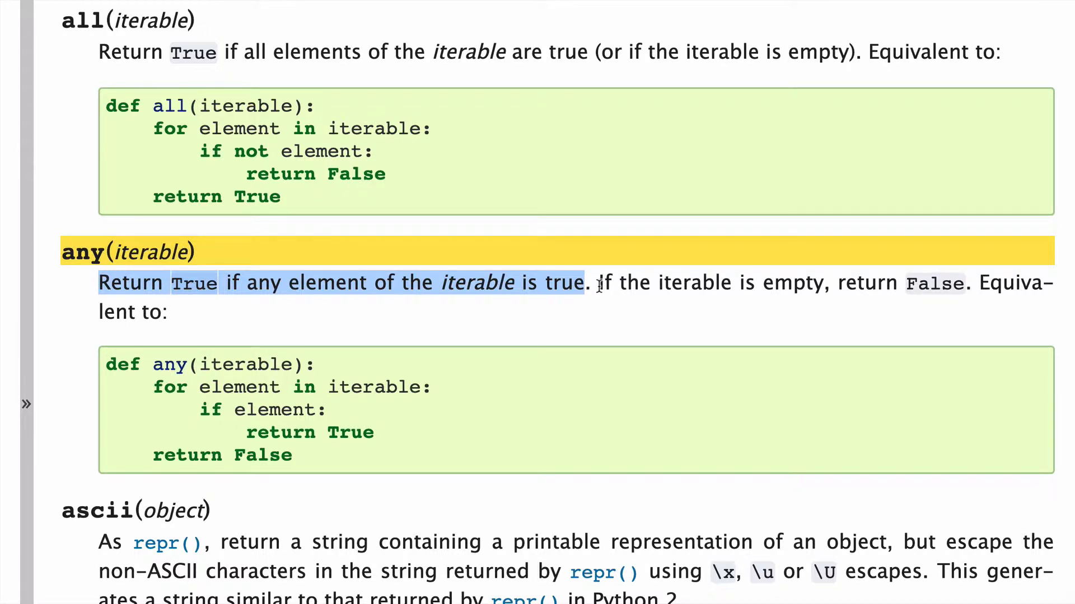
click(600, 286)
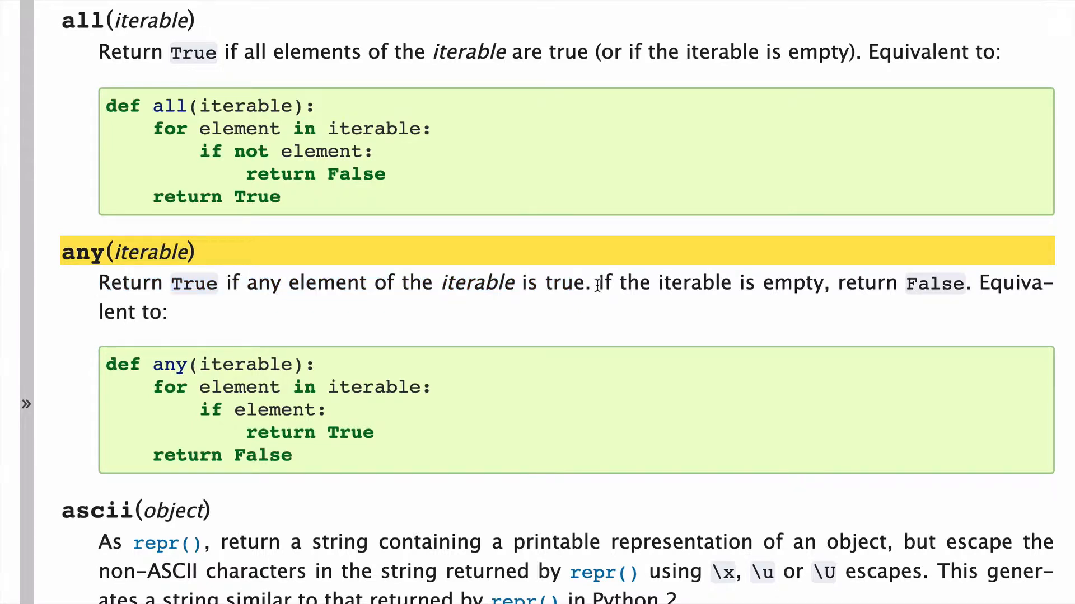
drag(598, 286, 966, 286)
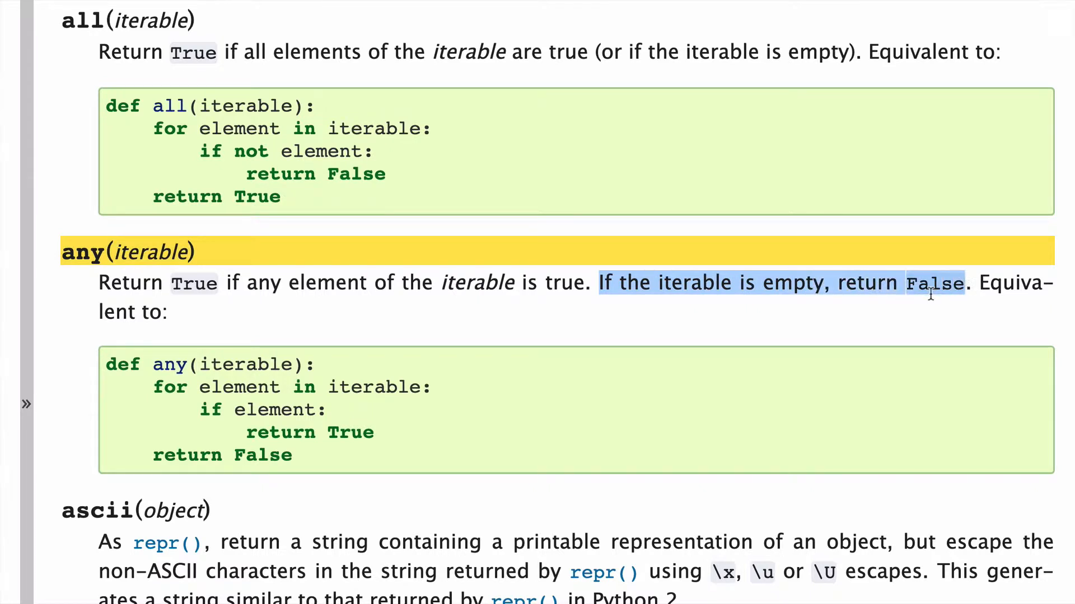
drag(62, 21, 189, 20)
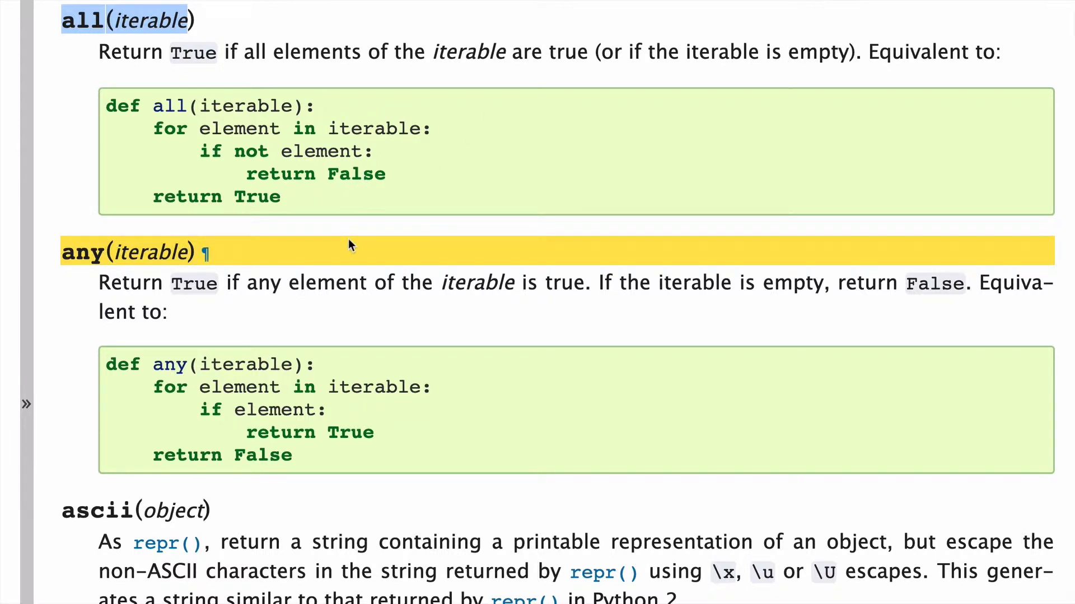
click(407, 250)
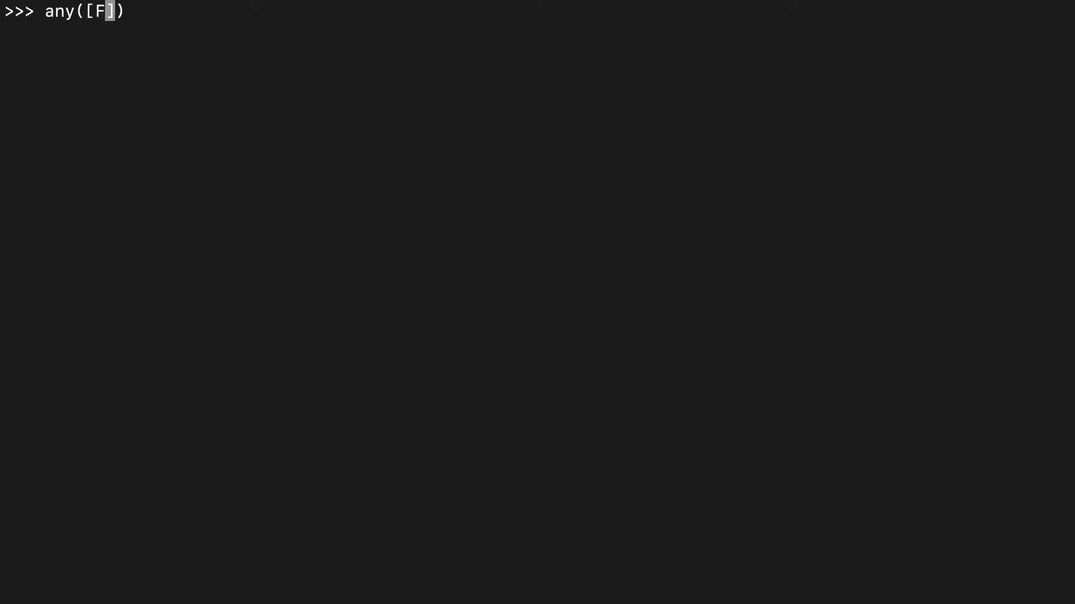
- Run any([""]) and any(["", False, 0]), both returning False
key(BackSpace)
text("")
key(Left)
key(Return)
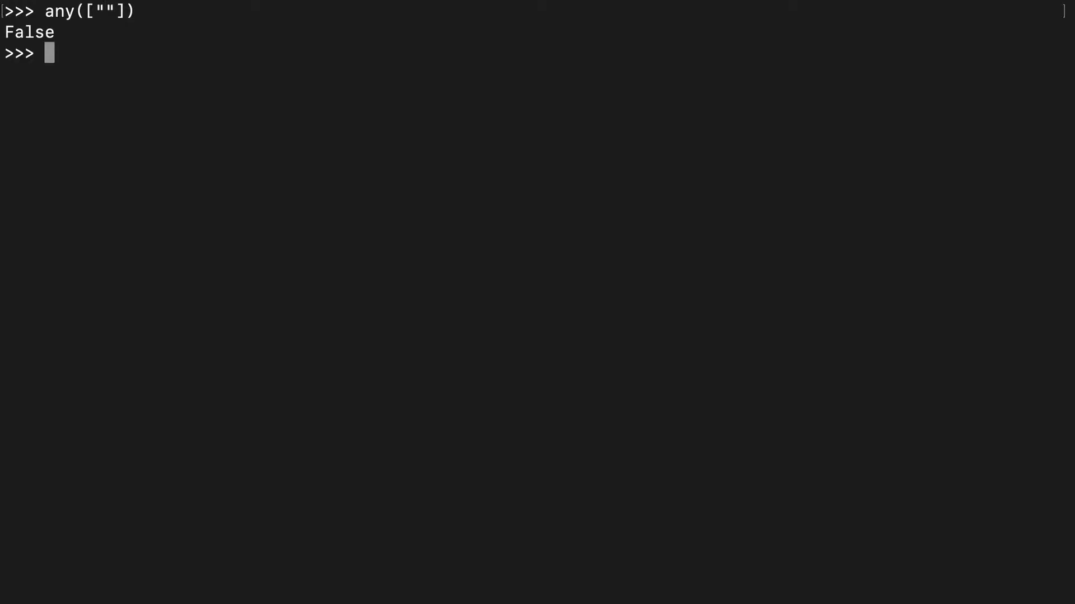
key(Up)
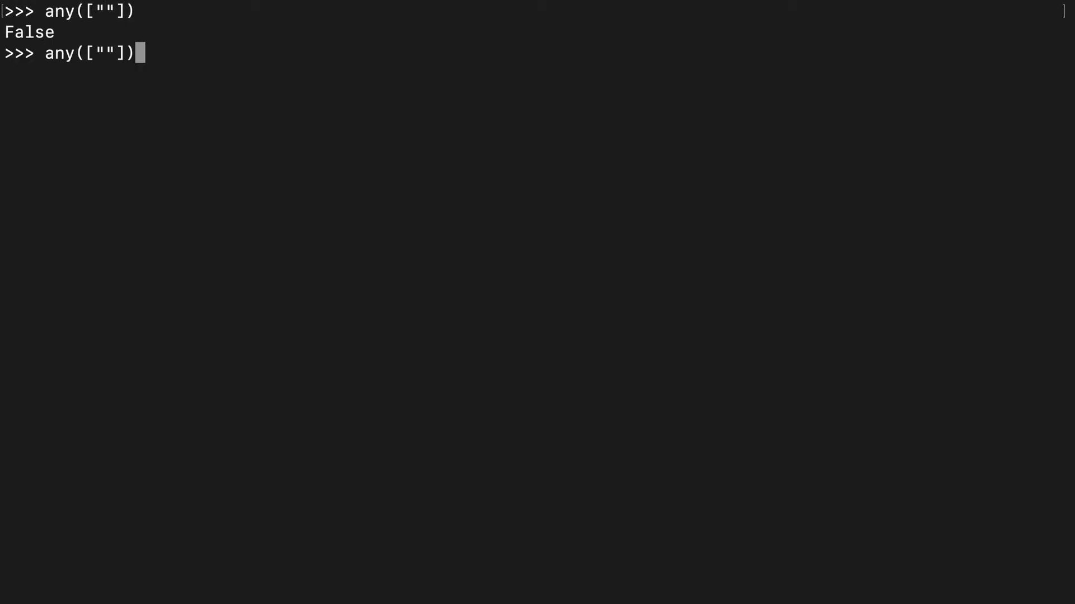
key(Left)
key(Left)
text(, False)
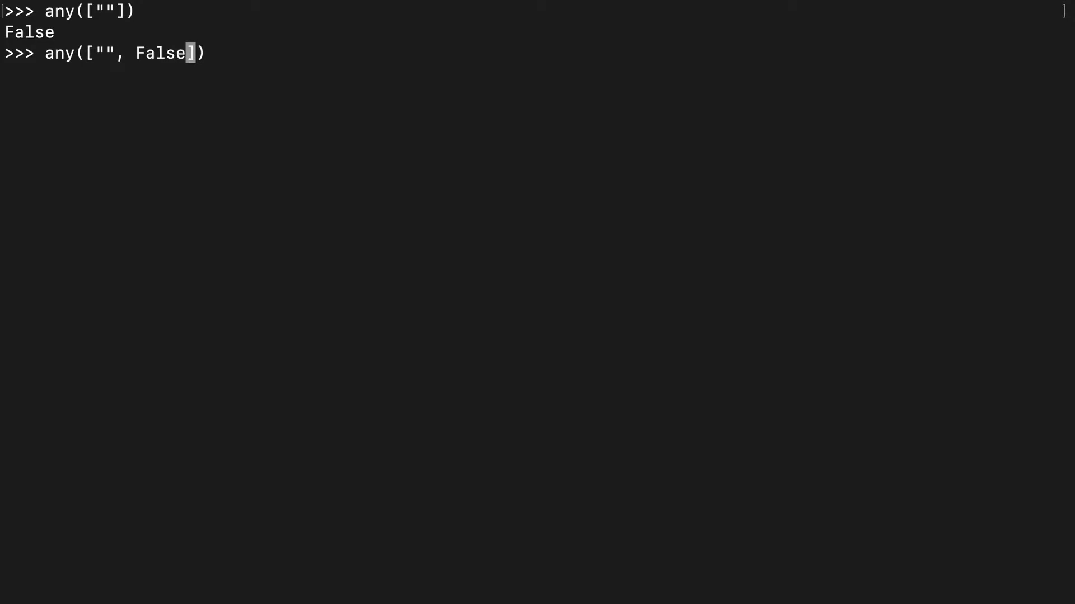
text(, 0)
key(Return)
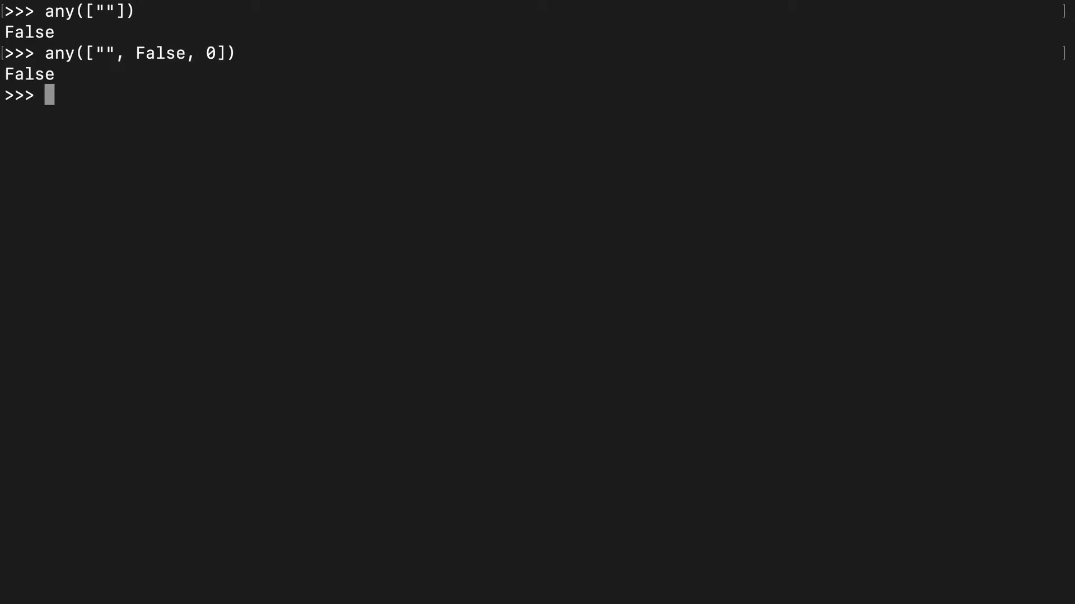
- Run any(["", False, 0, 1]) returning True, then edit the 1 into a "Hey" string
key(Up)
key(Left)
key(Left)
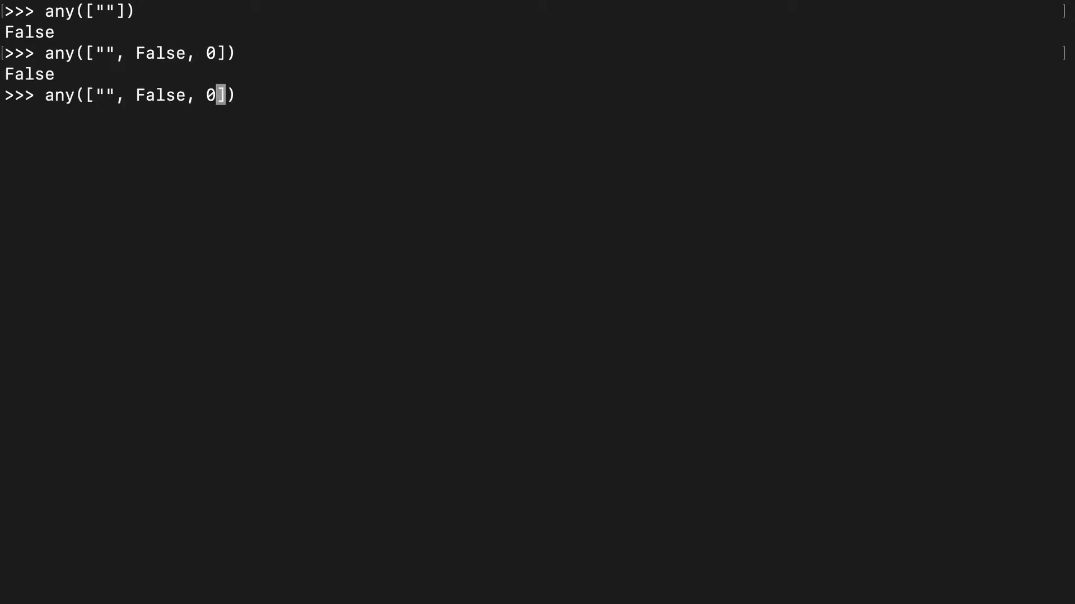
text(, 1)
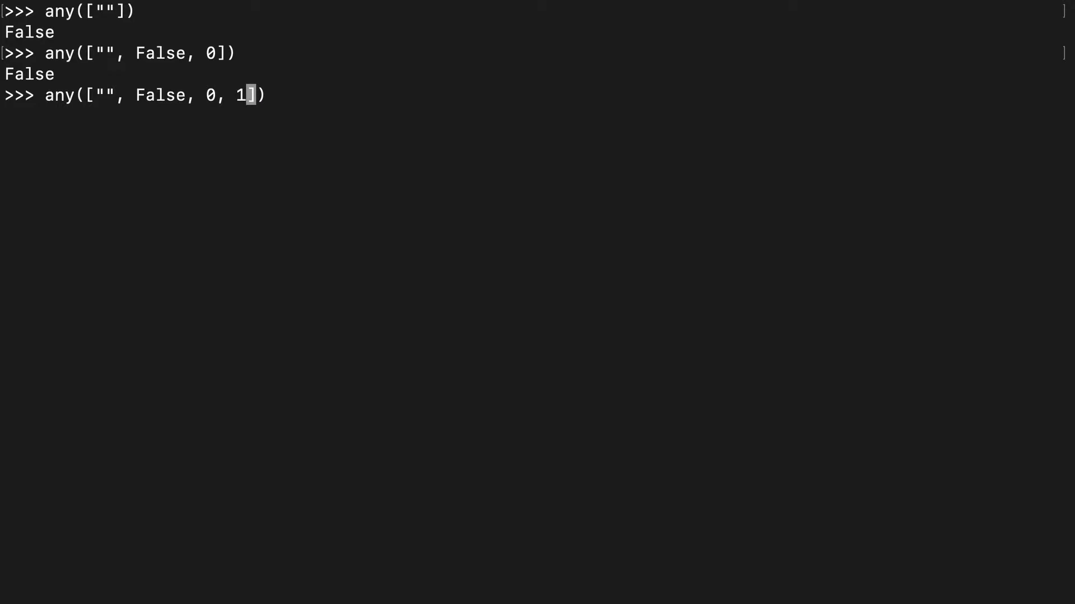
key(Return)
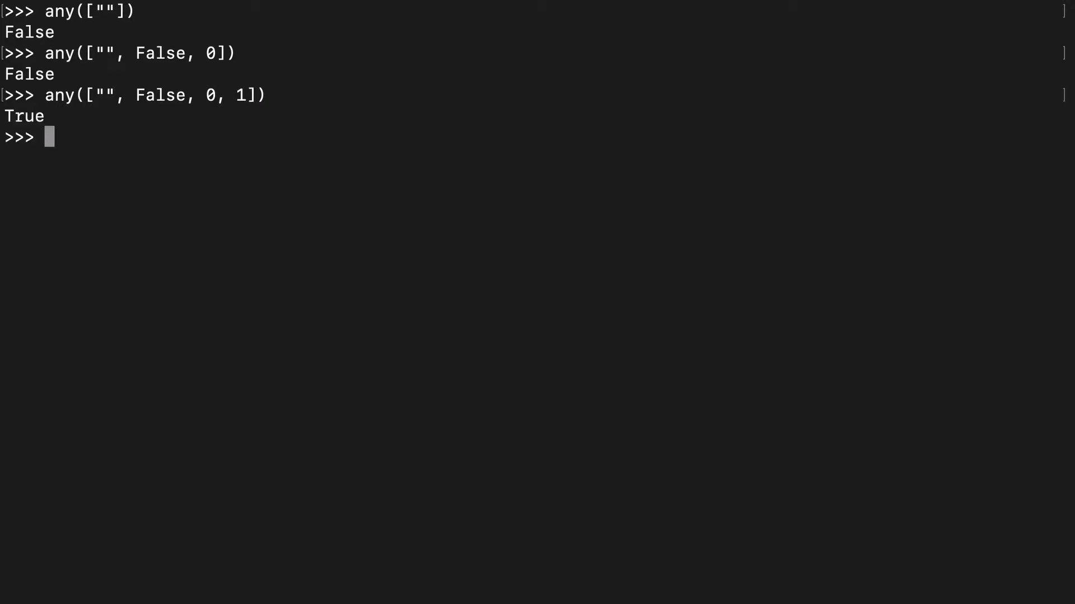
key(Up)
key(Left)
key(Left)
key(BackSpace)
text("")
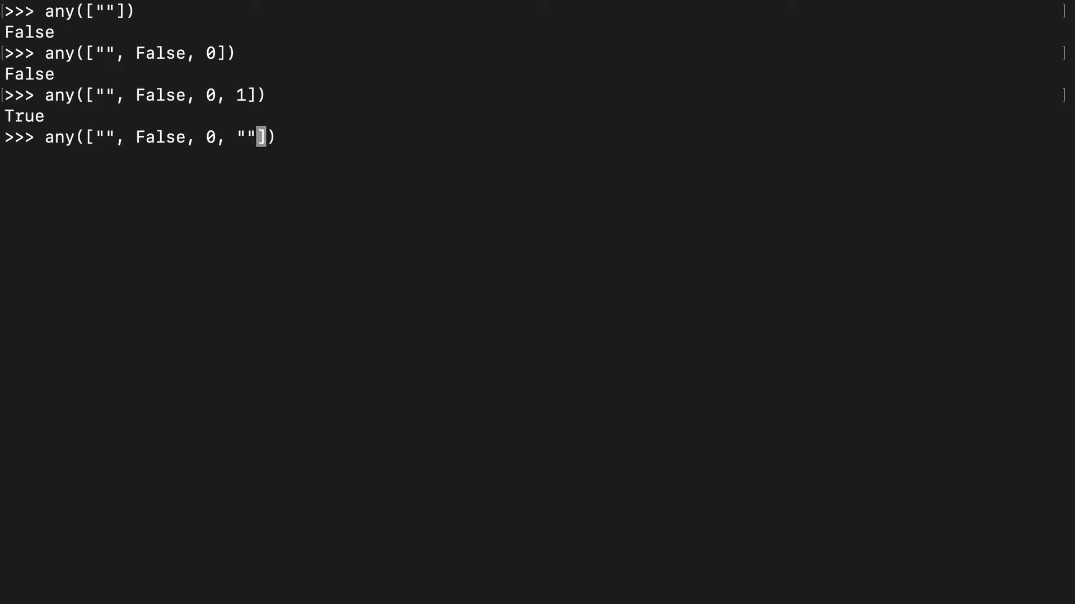
key(Left)
text(Hey)
- Run any with "Hey" added, define the names list, and check any([x == "Joe" for x in names]) returns True
key(Return)
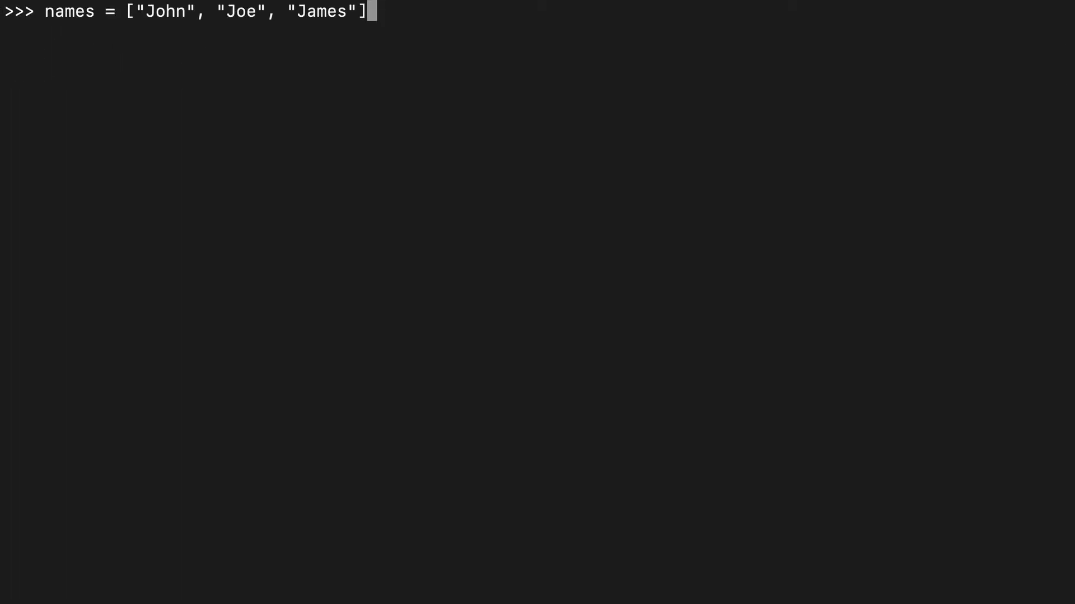
key(Return)
text(any)
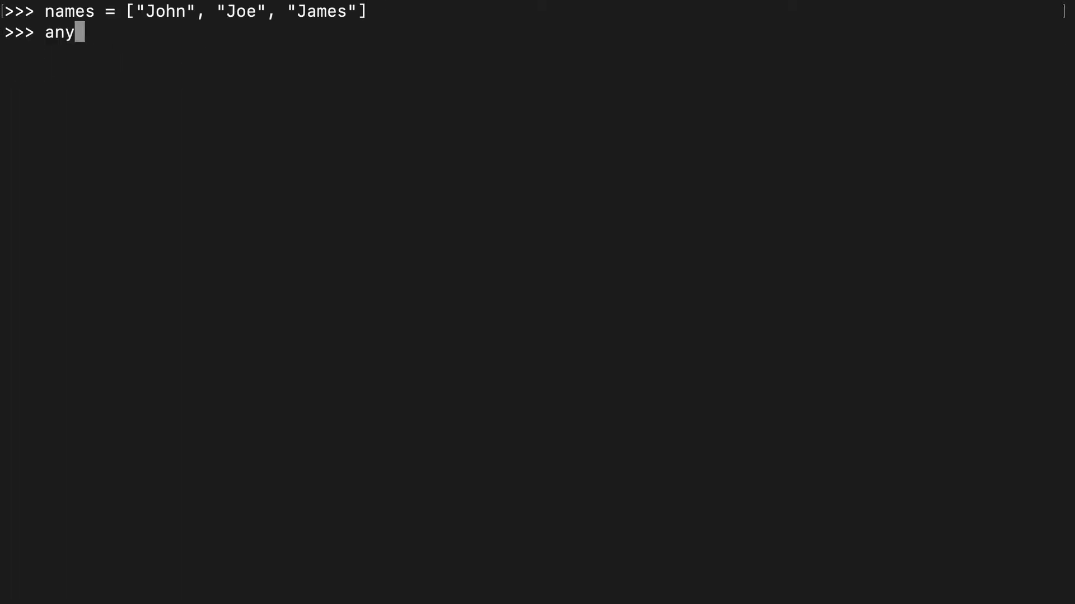
text(())
key(Left)
text([])
key(Left)
text(x == )
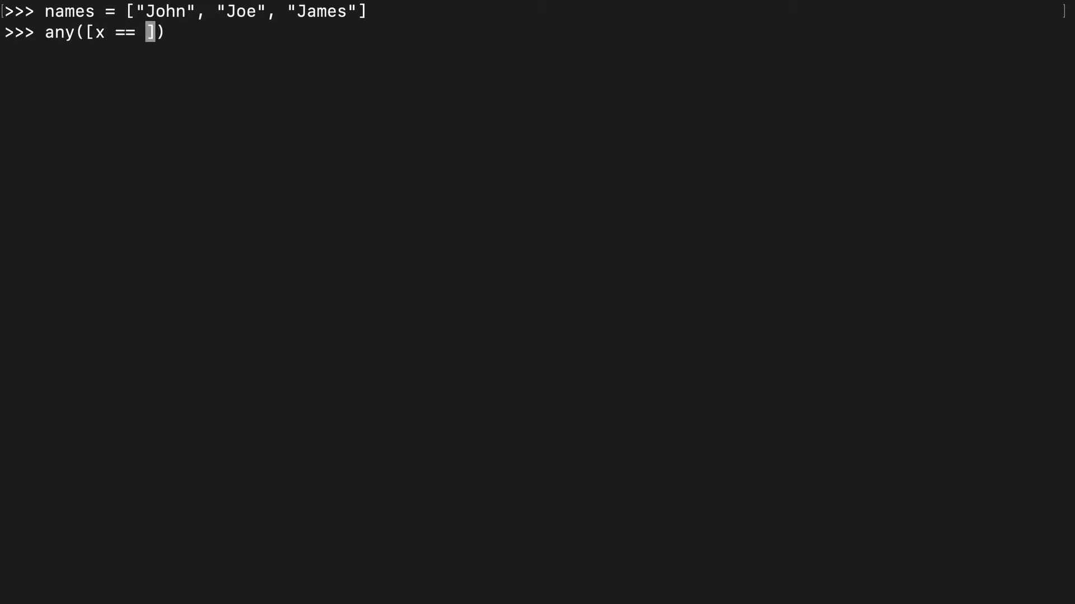
text("Joe")
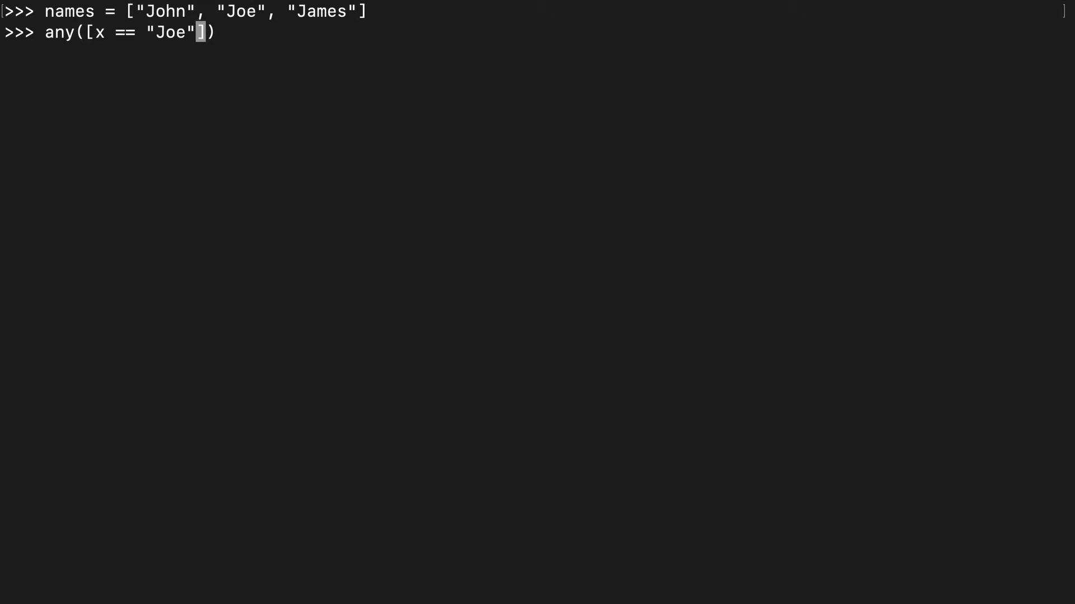
text( for )
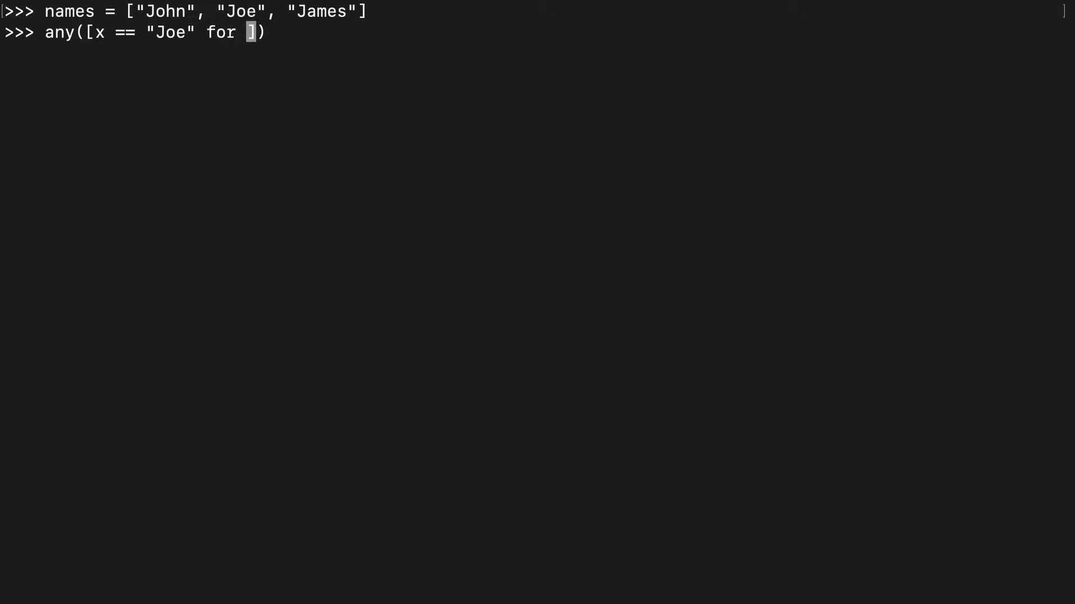
text(x in na)
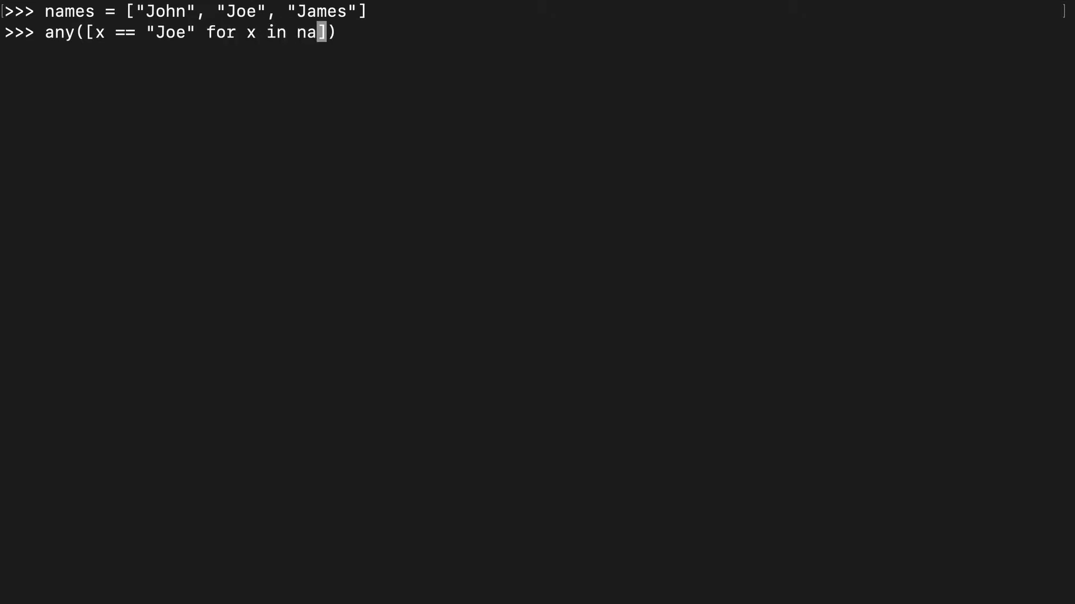
text(mes)
key(Right)
key(Right)
key(Return)
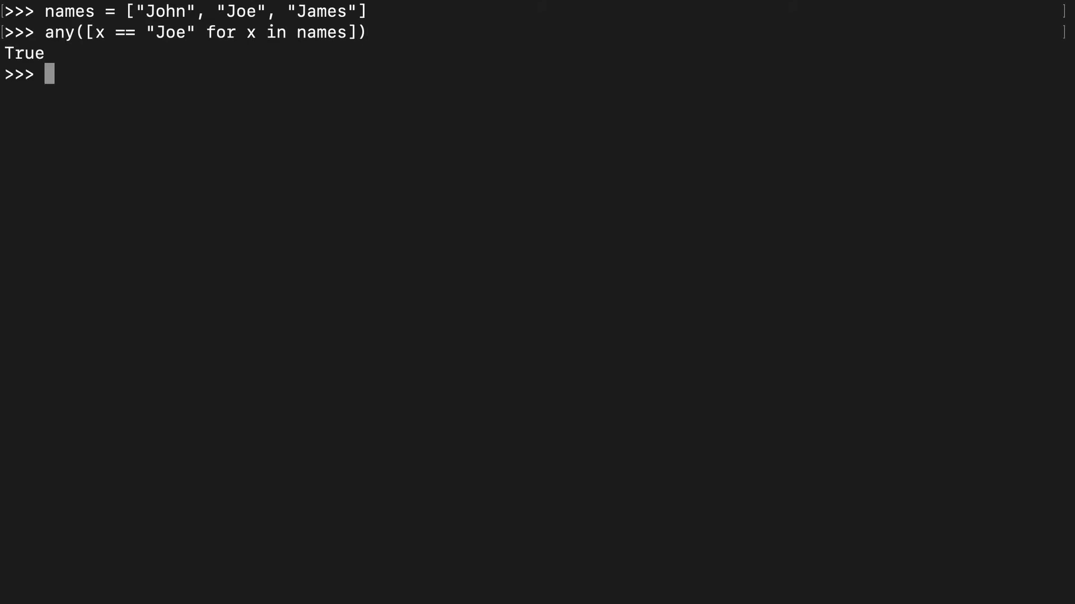
- Recall the comprehension, replace Joe with Dave, and run it to get False
key(Up)
key(Left)
key(Left)
key(Left)
key(Left)
key(Left)
key(Left)
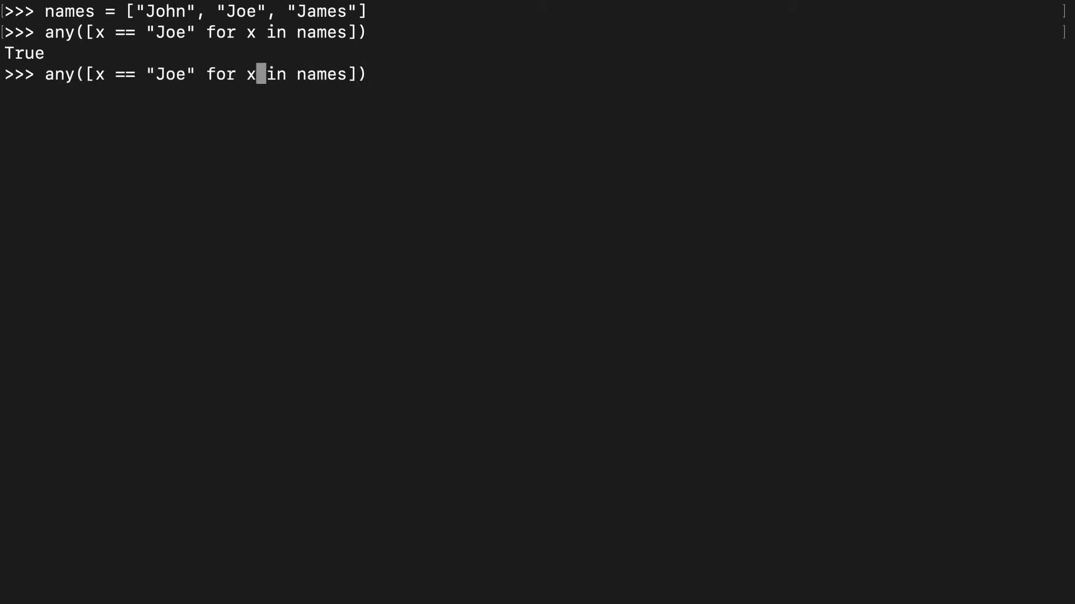
key(Left)
key(Left)
key(Left)
key(Left)
key(BackSpace)
key(BackSpace)
key(BackSpace)
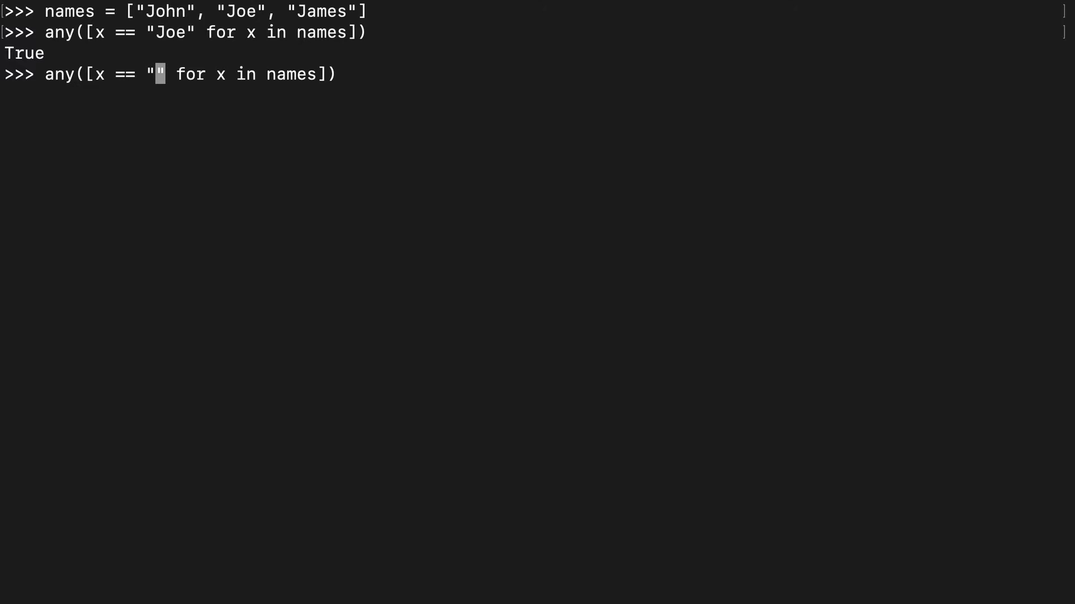
text(Dave)
key(Return)
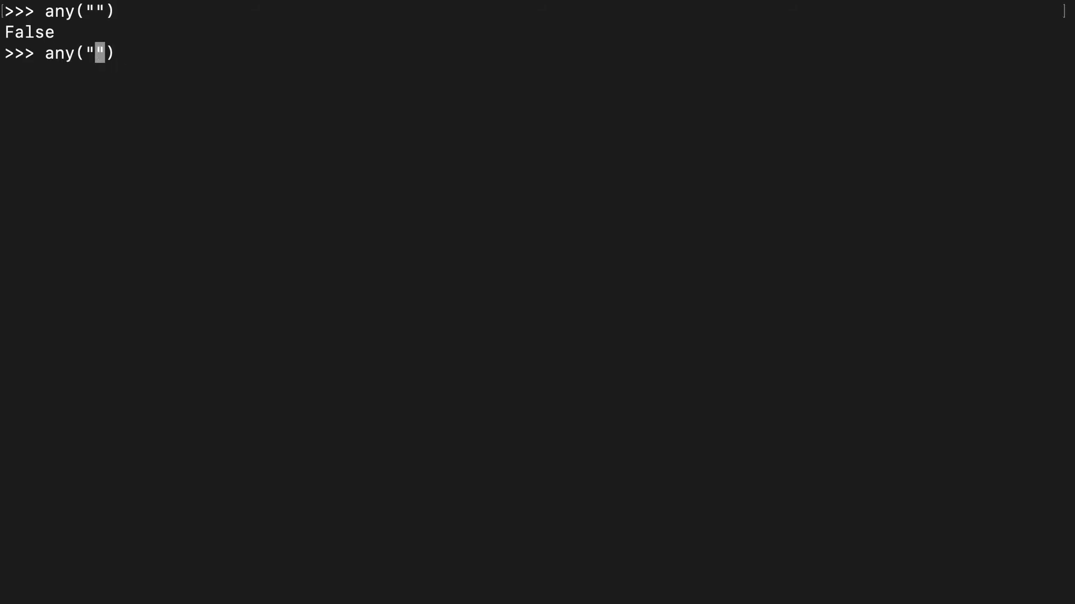
key(Left)
- Run any({}) and any([]), both returning False for empty iterables
key(BackSpace)
key(BackSpace)
text({})
key(Return)
key(Up)
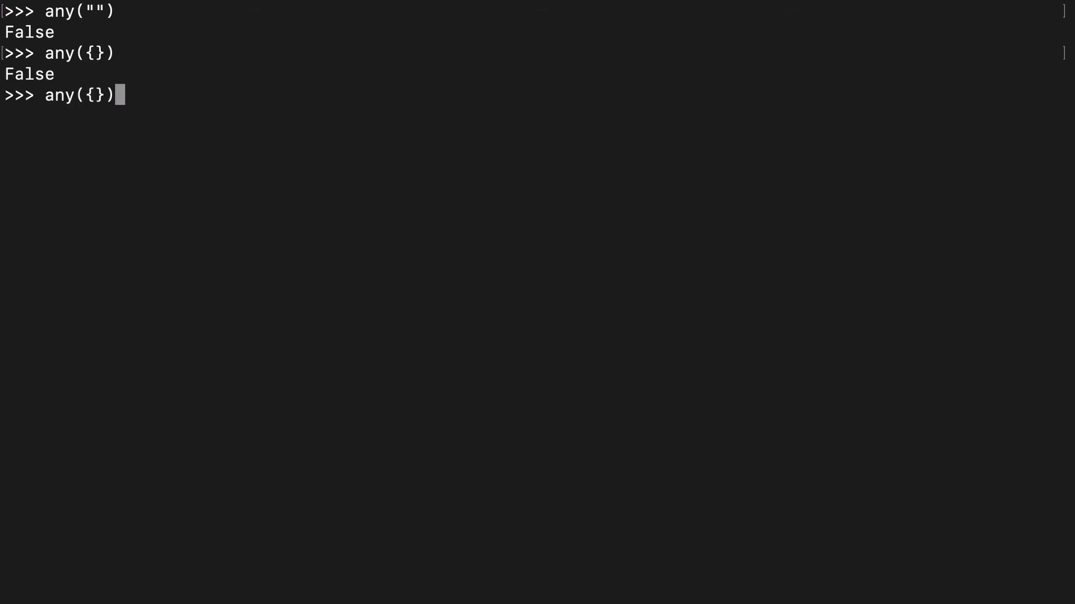
key(Left)
key(BackSpace)
key(BackSpace)
text([)
text(])
key(Return)
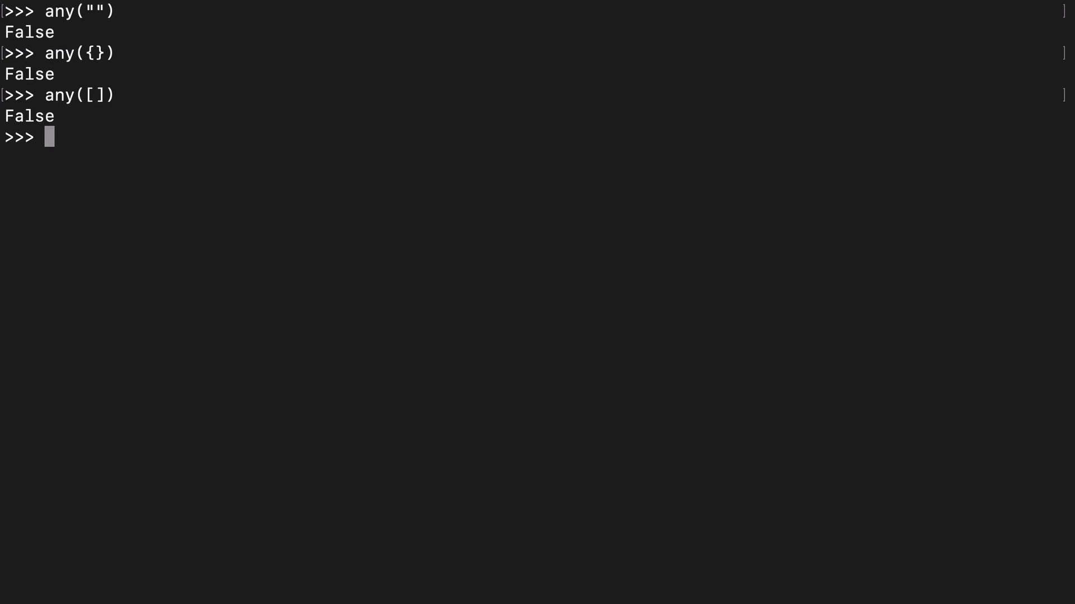
- Run all([]), all({}) and all(""), each returning True for empty iterables
key(Up)
key(Left)
key(Left)
key(Left)
key(Left)
key(BackSpace)
key(BackSpace)
text(ll)
key(Return)
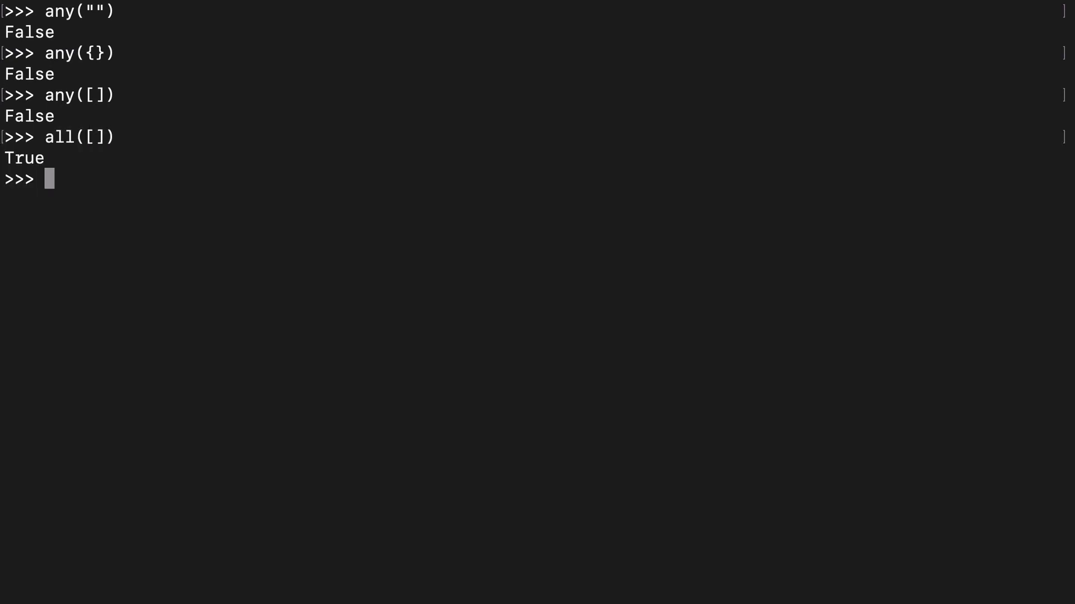
key(Up)
key(Left)
key(BackSpace)
key(BackSpace)
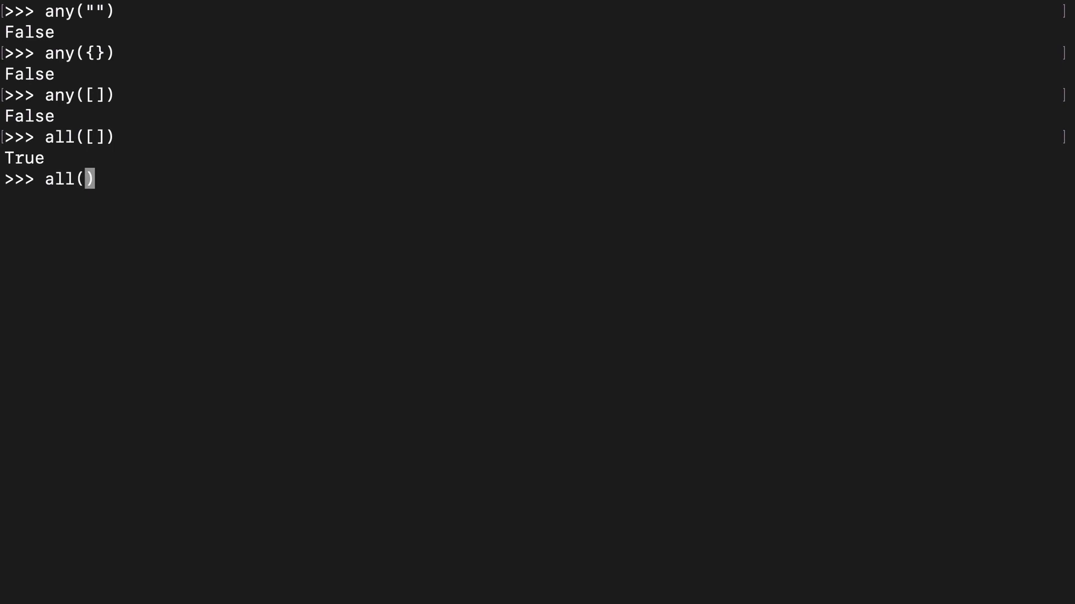
text({})
key(Return)
key(Up)
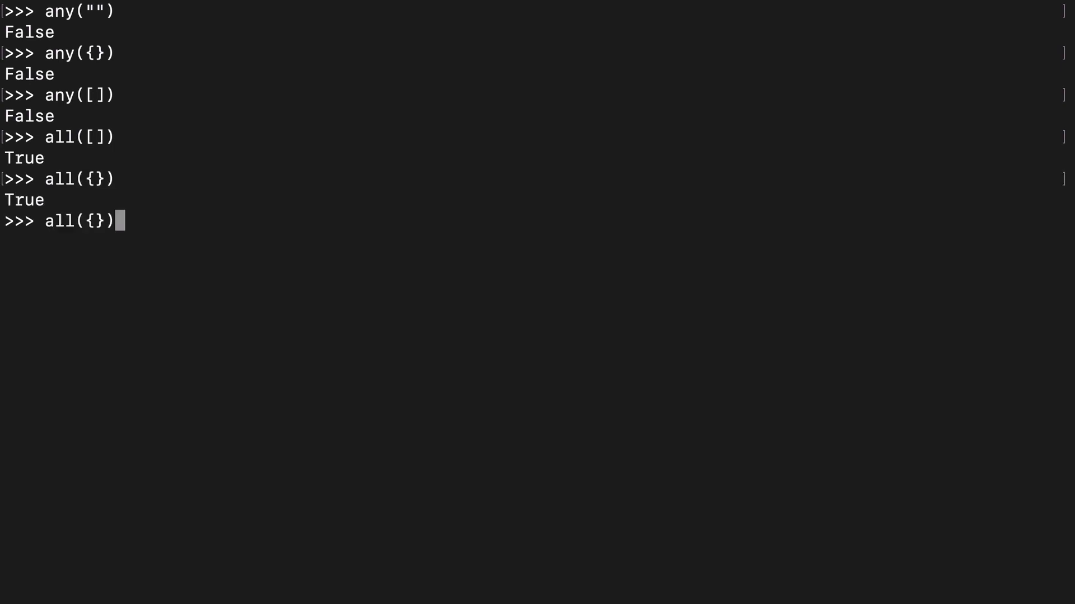
key(Left)
key(BackSpace)
key(BackSpace)
text("")
key(Return)
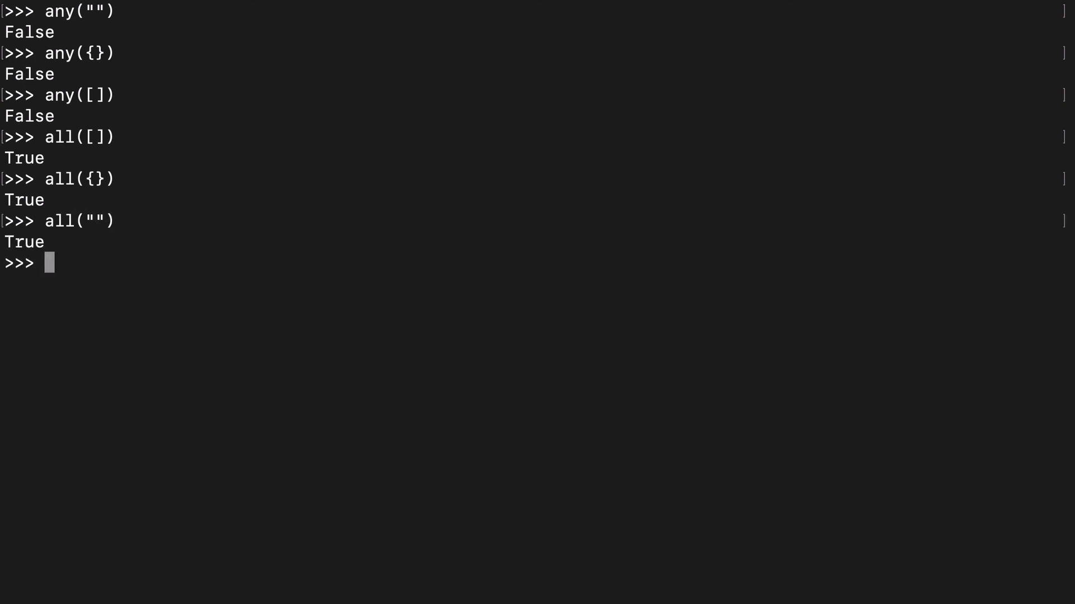